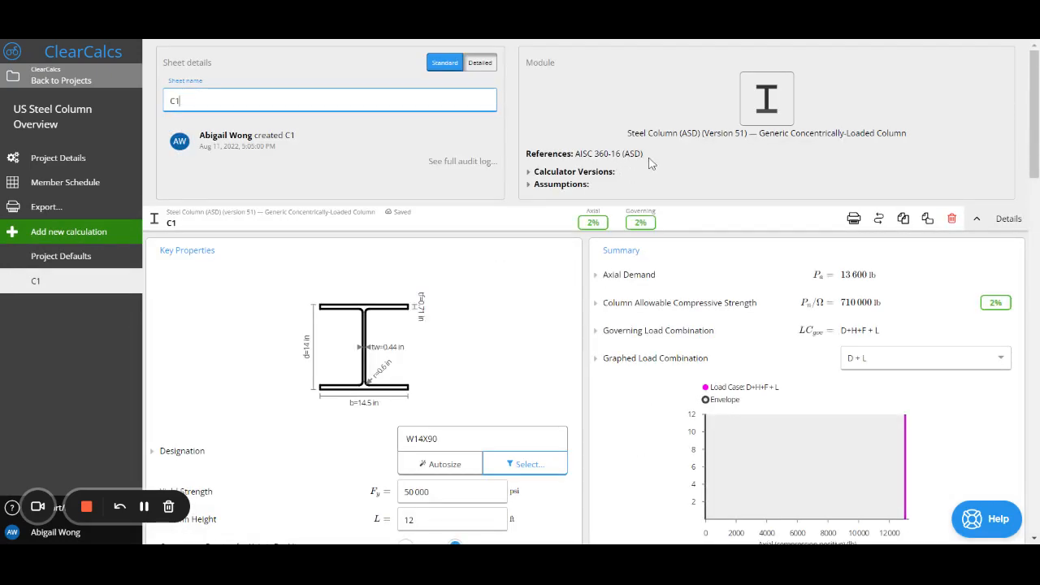
# Step: Show the module's assumptions and choose the C12X20.7 channel as the column's designation
pyautogui.click(574, 186)
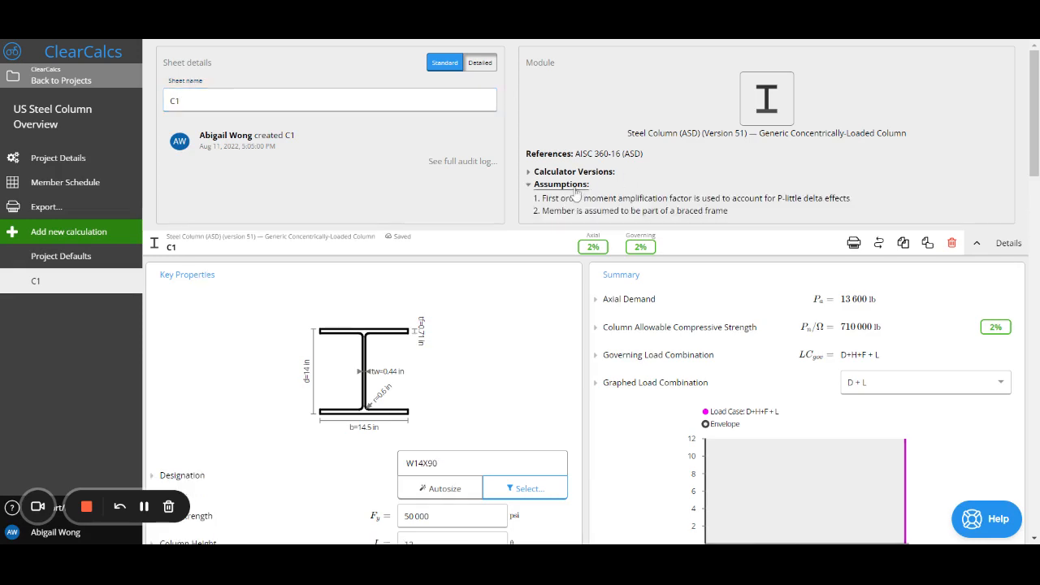
pyautogui.scroll(-3, 396, 398)
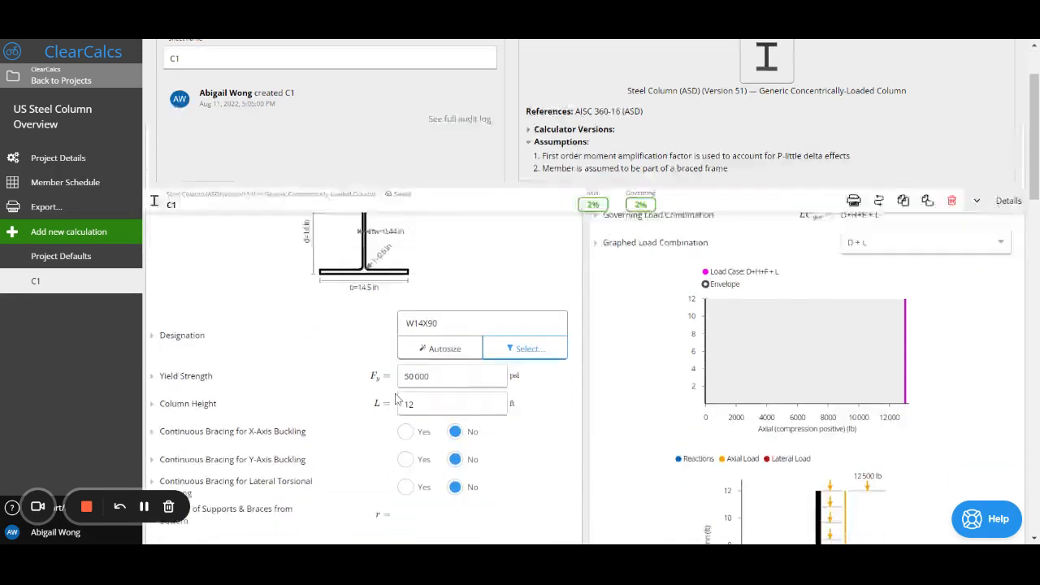
pyautogui.scroll(-2, 396, 399)
pyautogui.scroll(1, 526, 277)
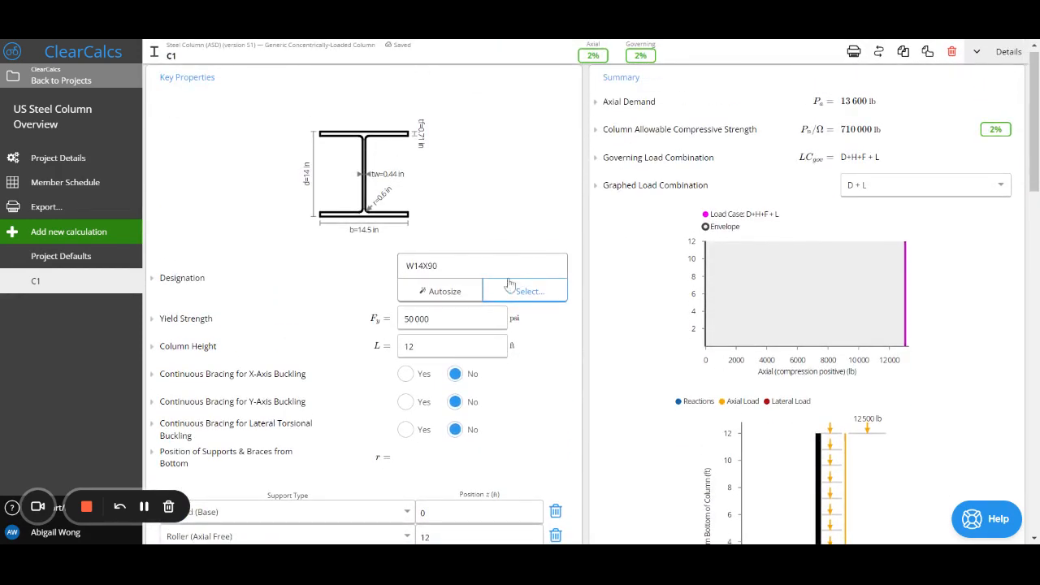
pyautogui.click(532, 297)
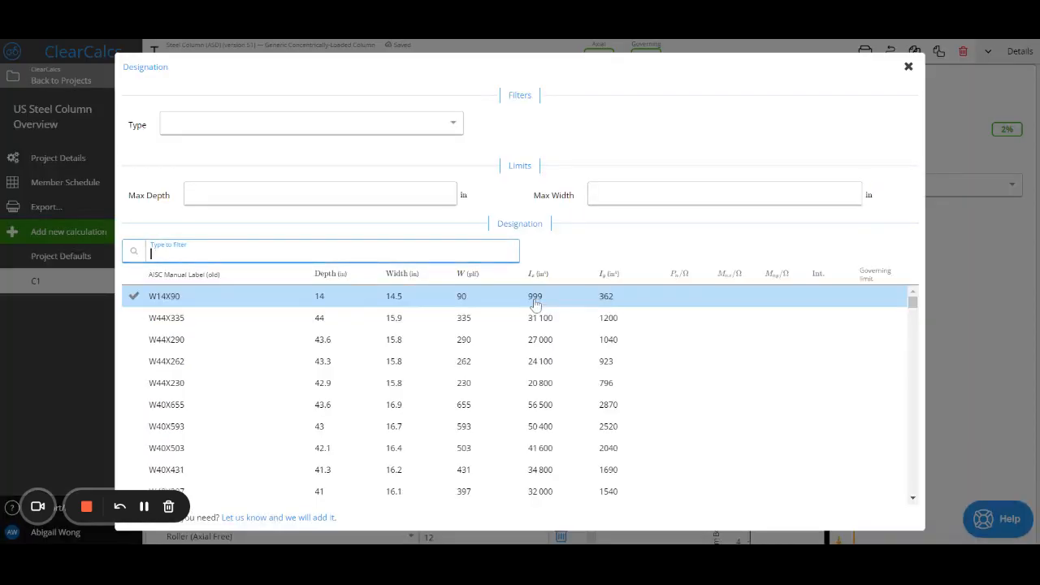
pyautogui.write('c')
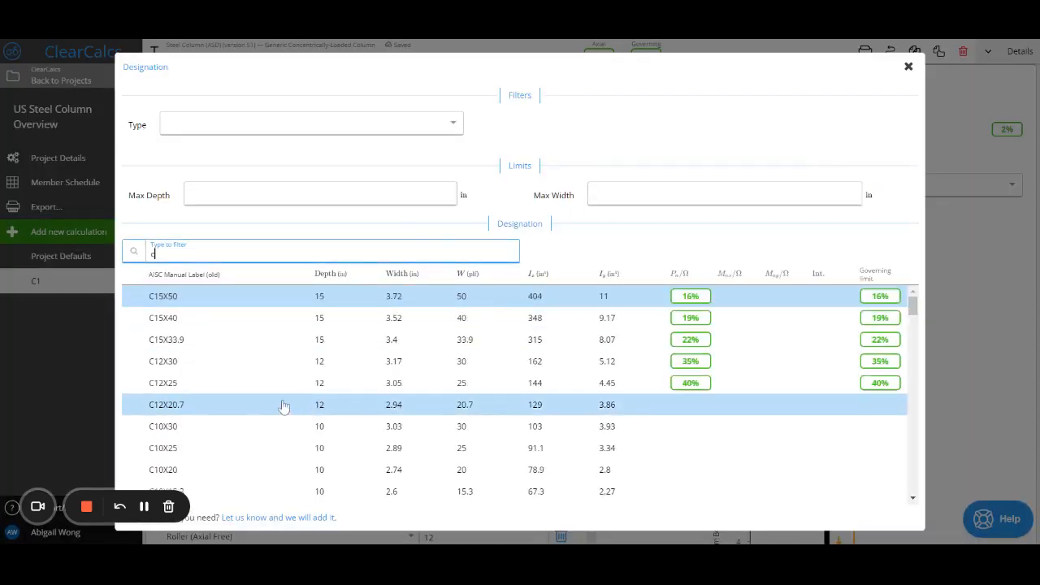
pyautogui.click(284, 406)
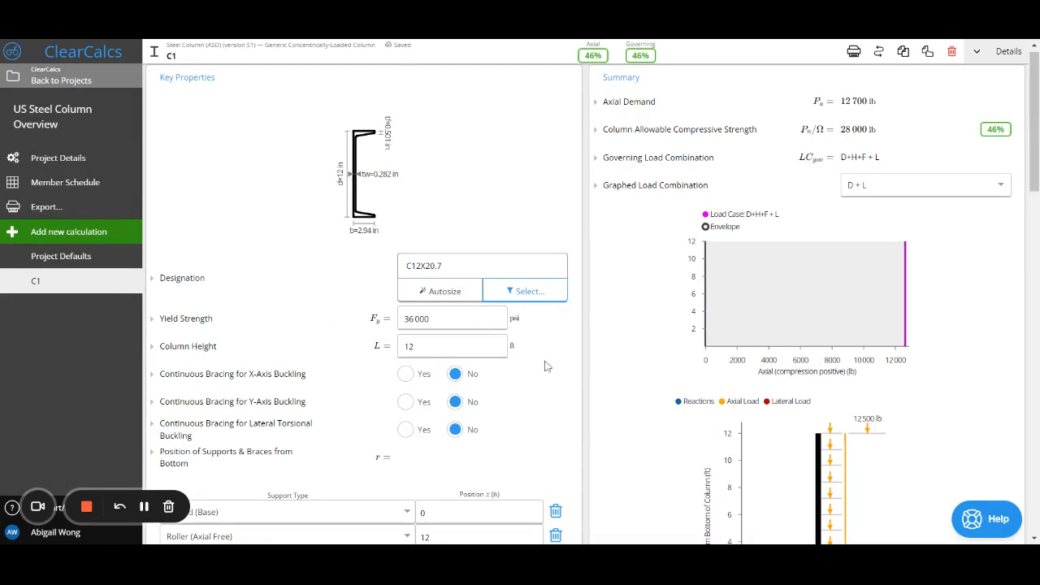
# Step: Examine the lookup data behind the column's designation and collapse it again
pyautogui.scroll(-1, 543, 363)
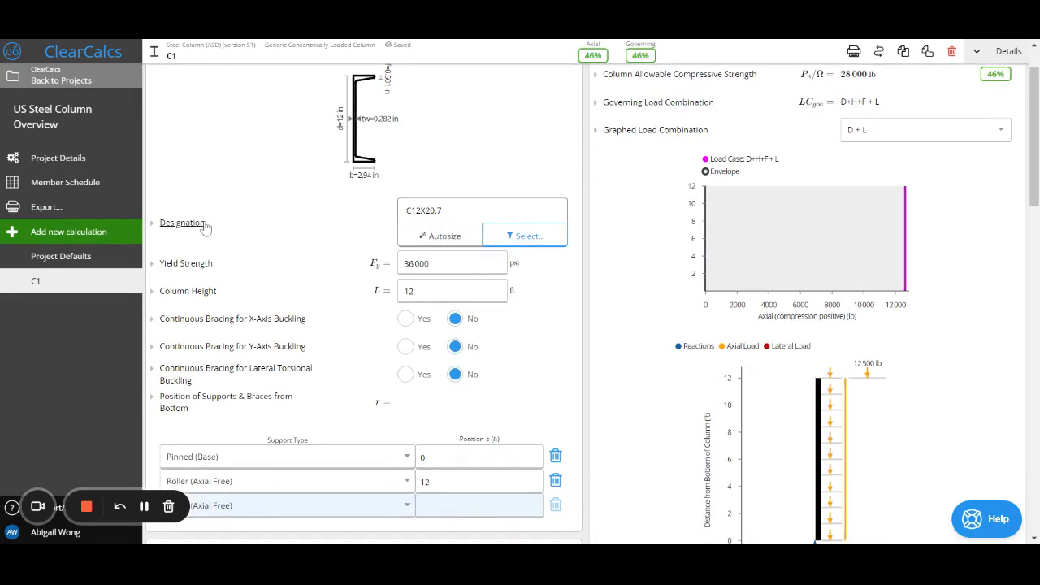
pyautogui.click(207, 227)
pyautogui.scroll(-2, 289, 255)
pyautogui.scroll(1, 291, 254)
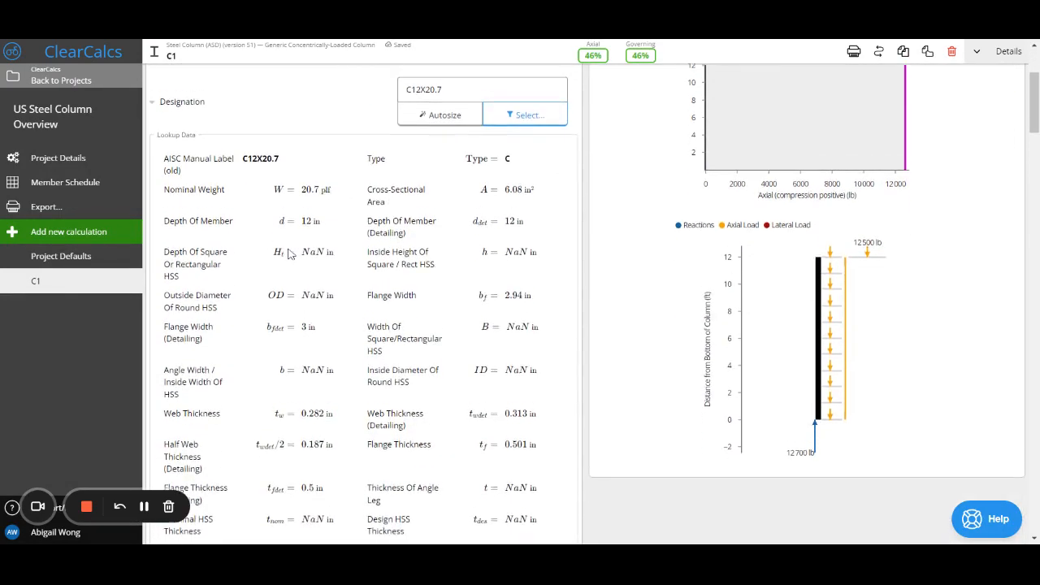
pyautogui.click(186, 104)
# Step: Switch continuous bracing for X-axis buckling to Yes and back to No
pyautogui.scroll(-1, 283, 147)
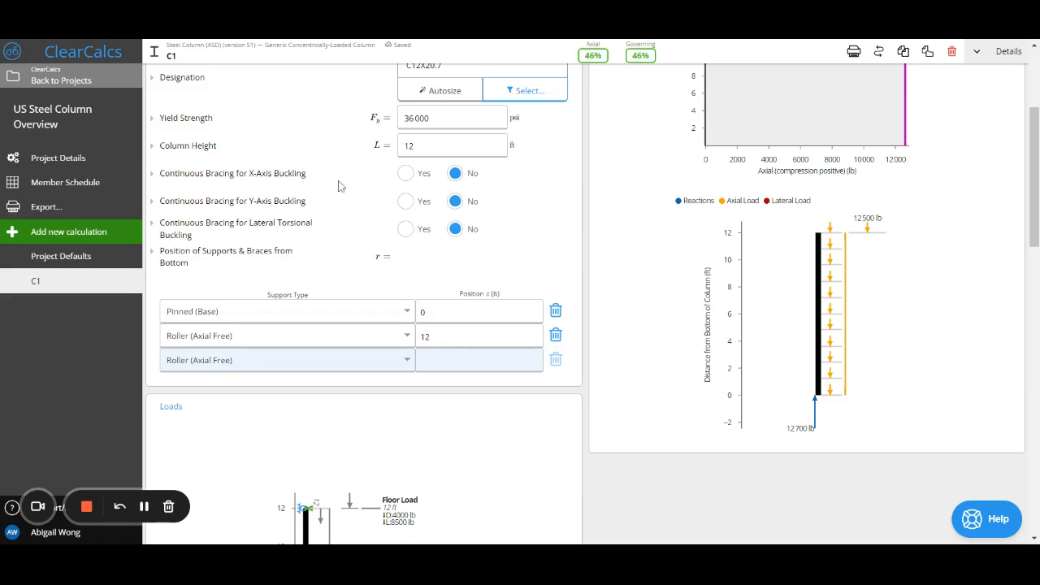
pyautogui.click(405, 173)
pyautogui.click(457, 175)
# Step: Add a third support of type Roller (Axial Free) at position L/3
pyautogui.scroll(-1, 502, 218)
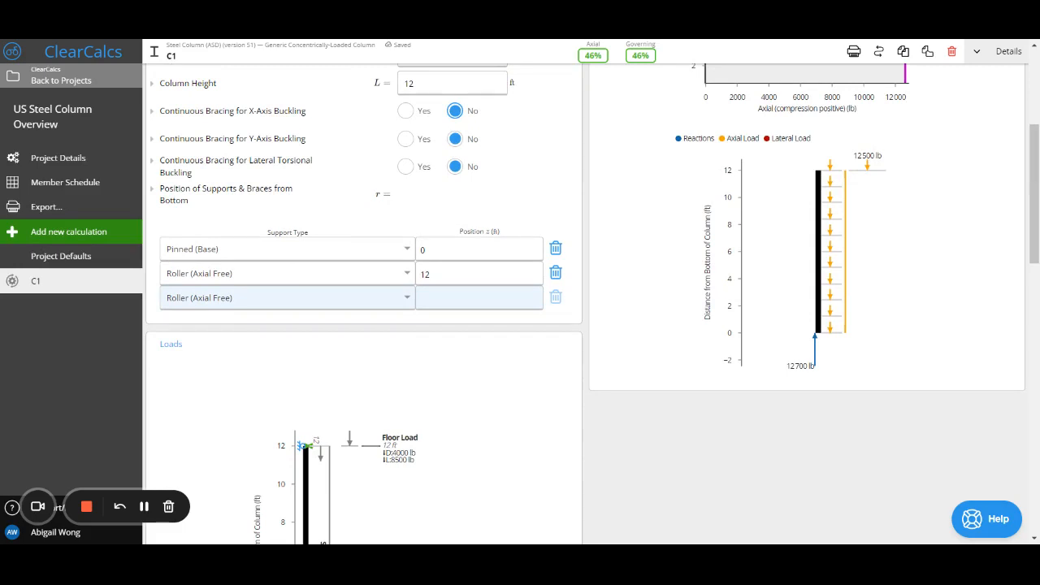
pyautogui.click(479, 299)
pyautogui.write('L/3')
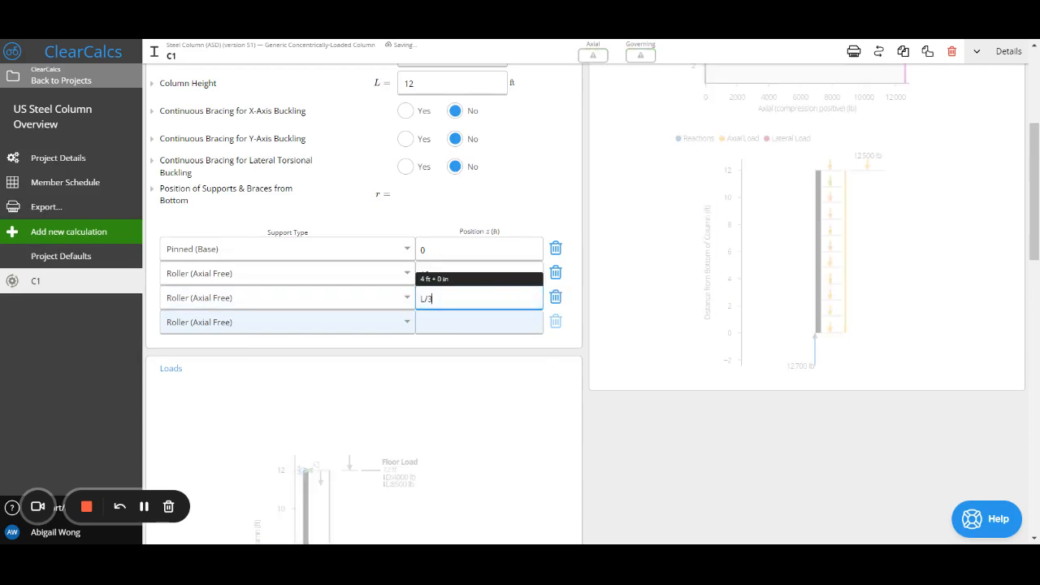
pyautogui.click(499, 385)
# Step: Examine the column's load diagram and load inputs, and expand Weak Axis Loads to review the loads about the Y-axis
pyautogui.scroll(-4, 499, 385)
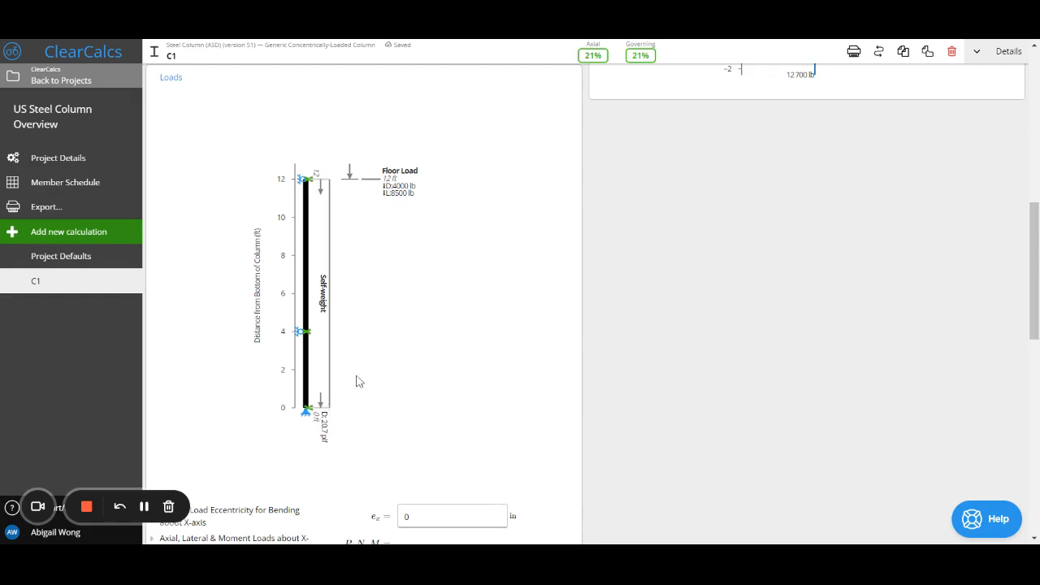
pyautogui.scroll(-3, 356, 381)
pyautogui.scroll(-1, 453, 281)
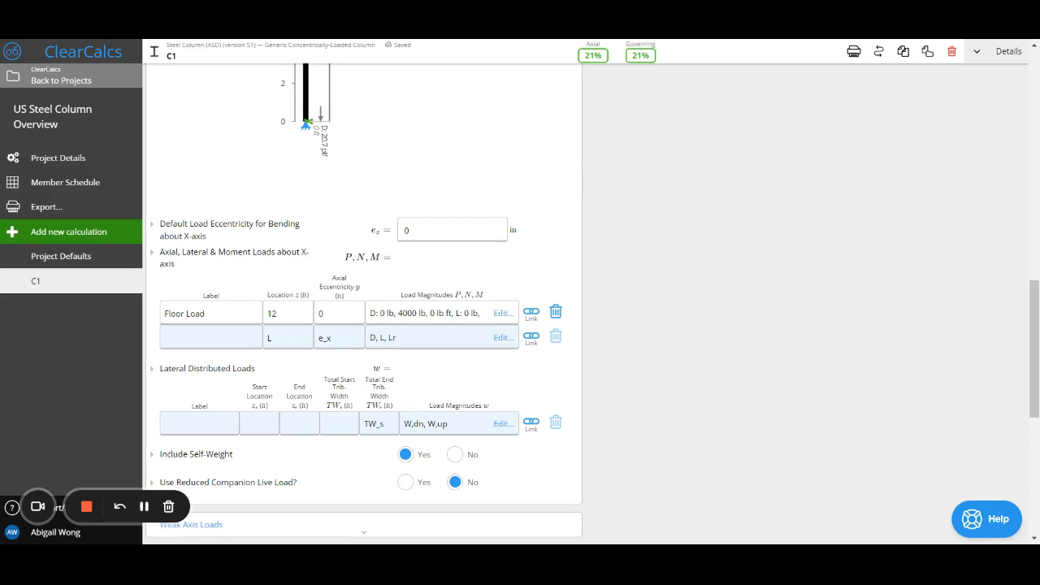
pyautogui.scroll(-3, 603, 237)
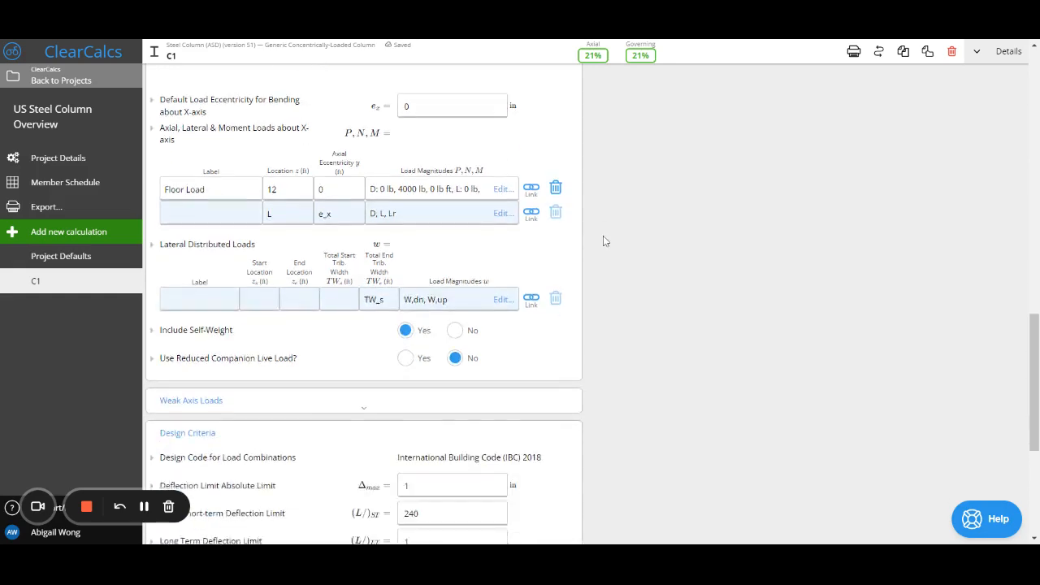
pyautogui.scroll(-2, 603, 236)
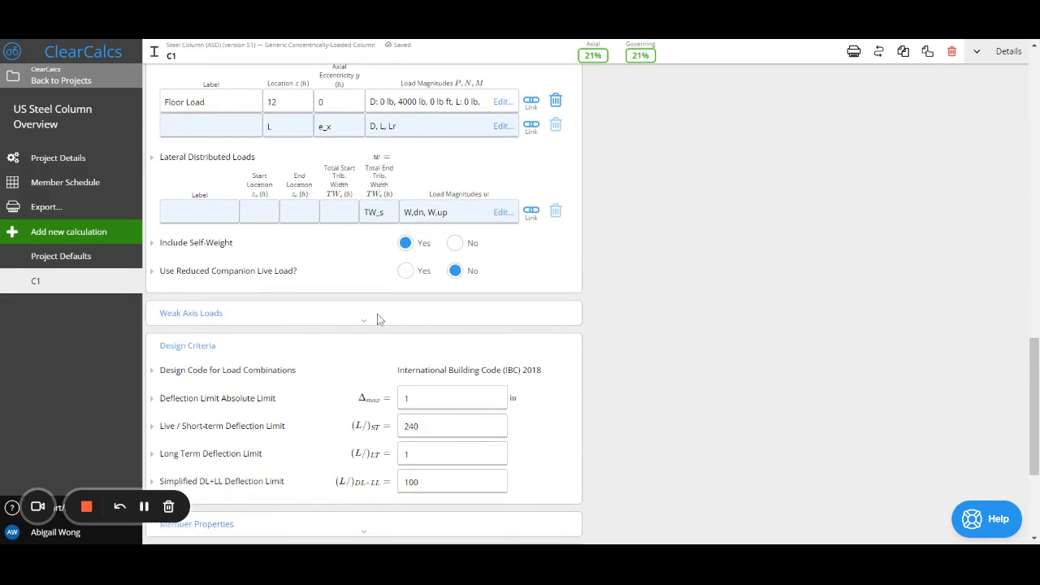
pyautogui.click(369, 324)
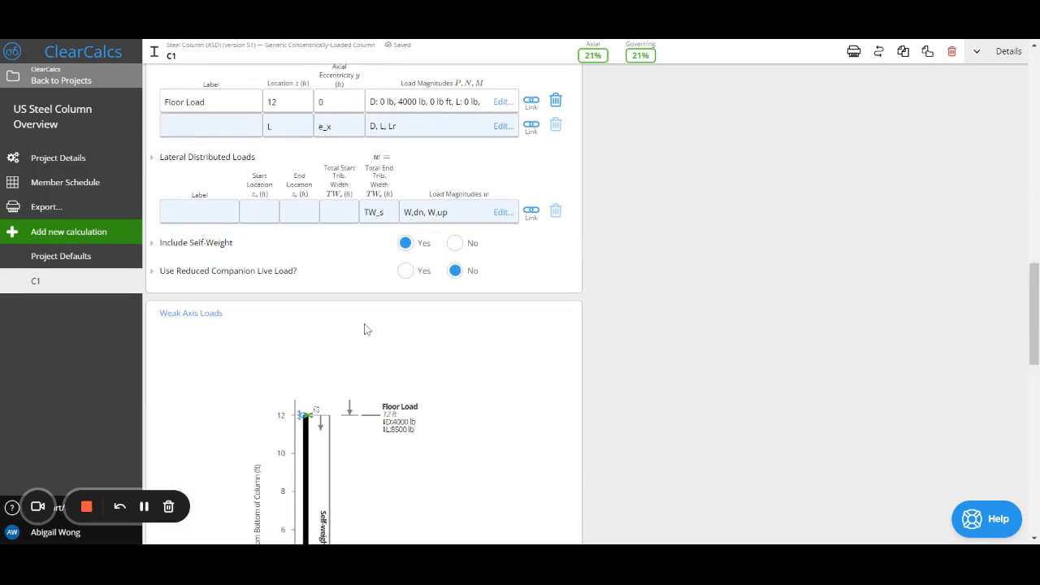
pyautogui.scroll(-3, 303, 350)
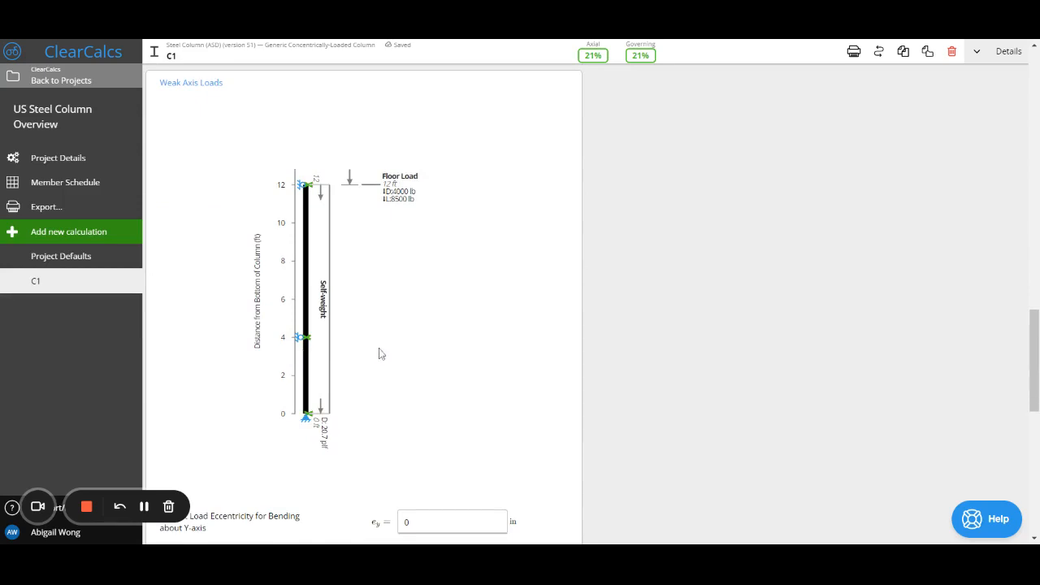
pyautogui.scroll(-3, 379, 353)
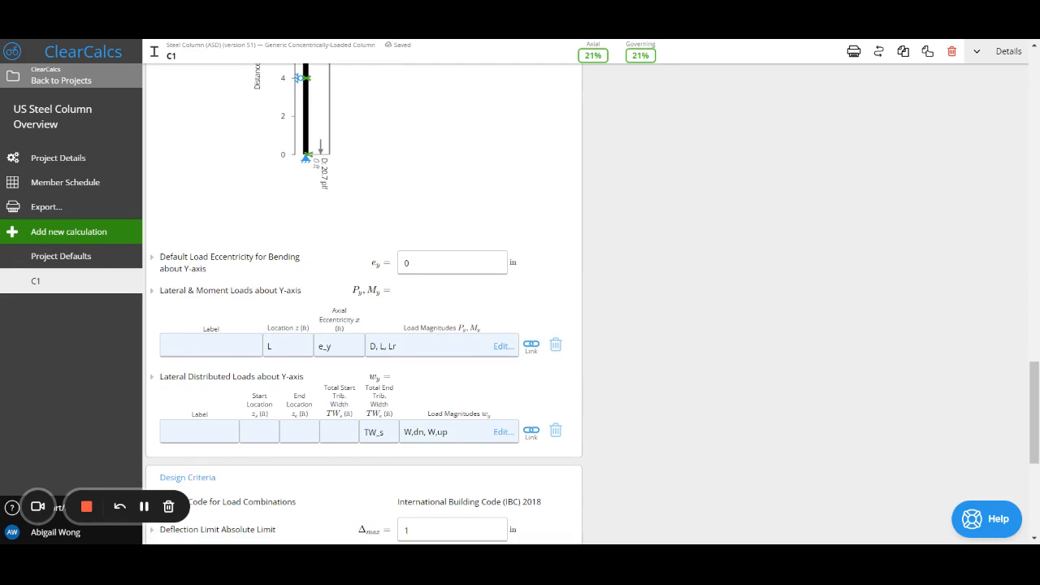
# Step: Expand Capacity in Pure Axial Loading (AISC 360-16, Chp E) and examine its buckling lengths and strengths
pyautogui.scroll(-4, 431, 367)
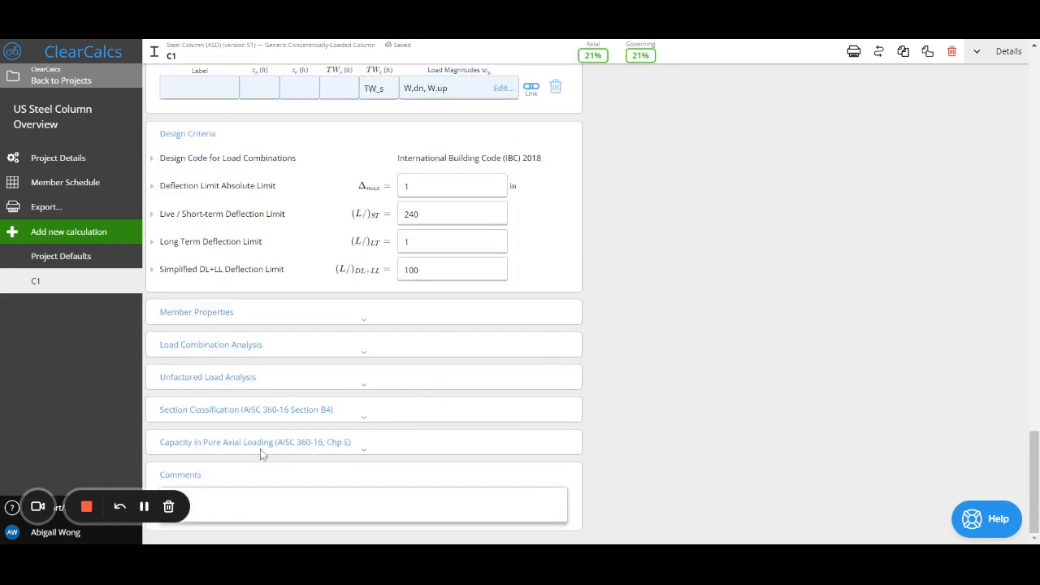
pyautogui.click(365, 452)
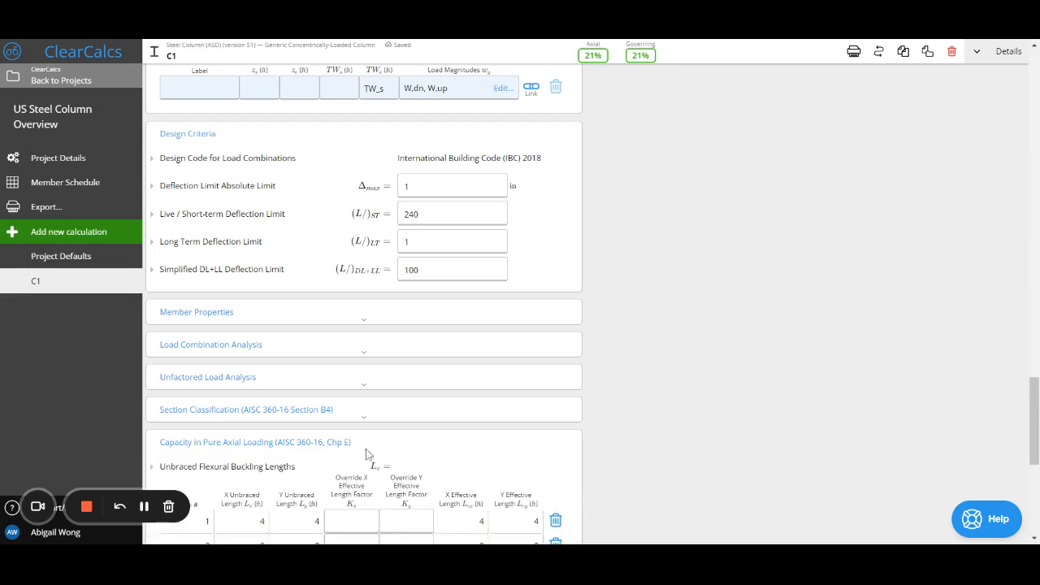
pyautogui.scroll(-3, 366, 453)
pyautogui.scroll(-1, 309, 472)
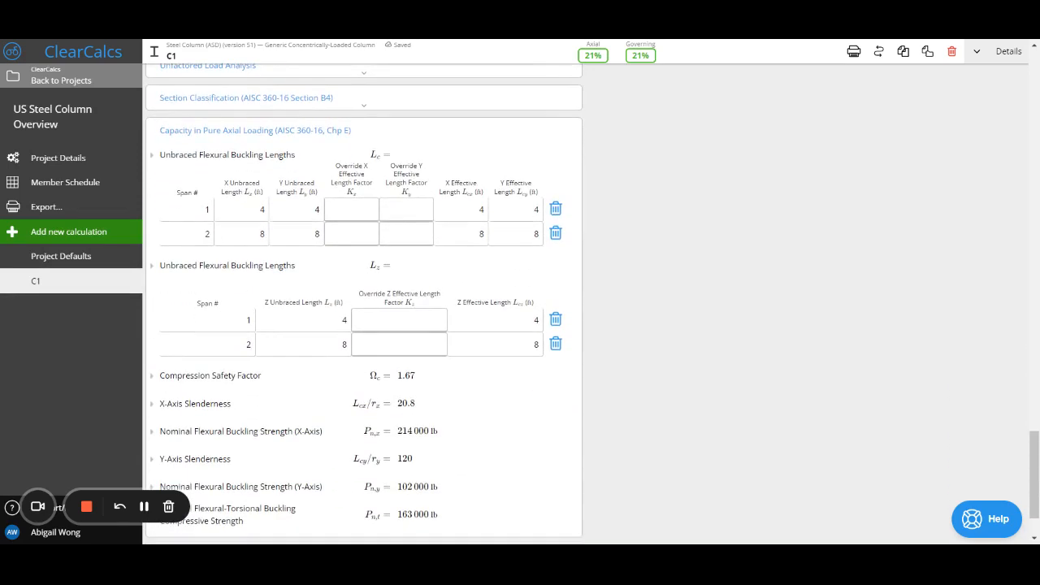
pyautogui.scroll(-1, 250, 486)
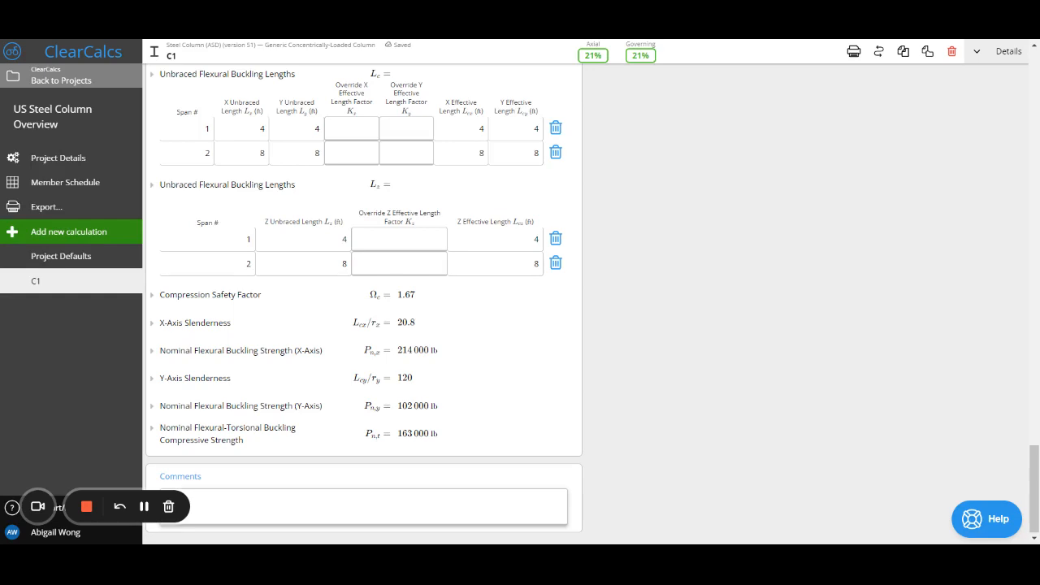
# Step: Read the effective length factor reference for the unbraced flexural buckling lengths, close it and select span 1's X override factor
pyautogui.click(259, 76)
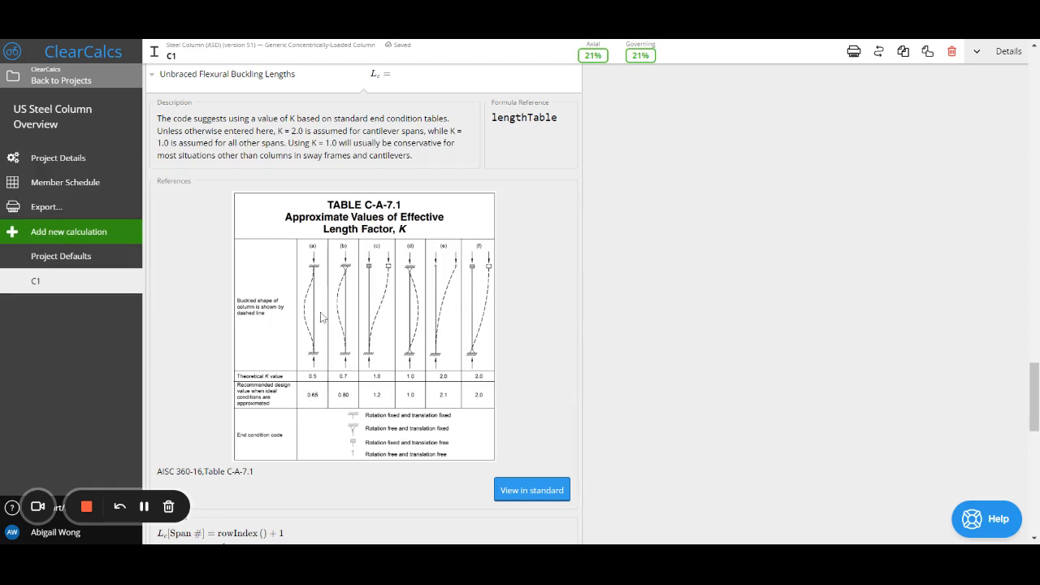
pyautogui.click(265, 81)
pyautogui.click(351, 128)
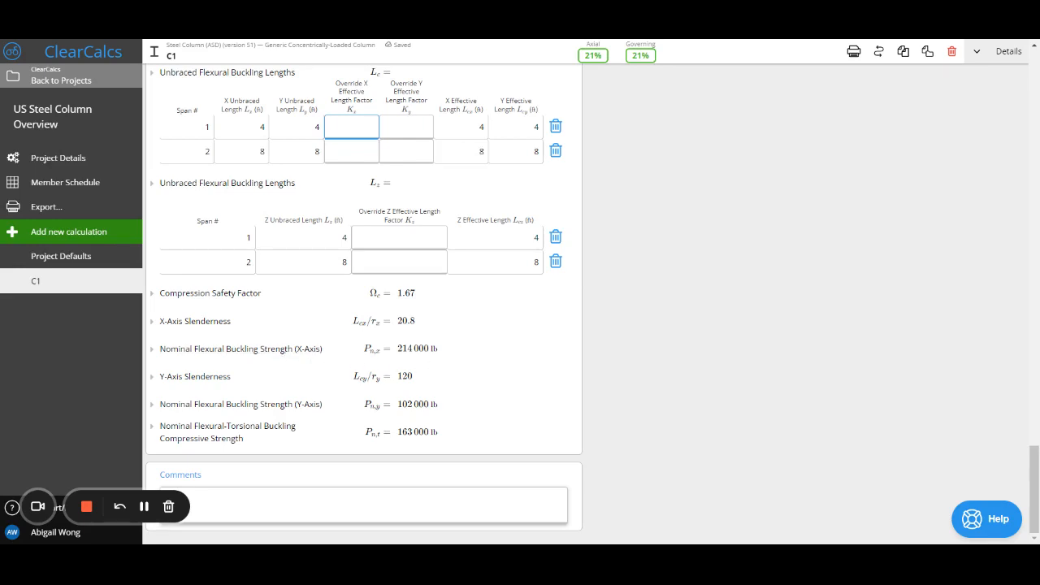
# Step: Examine the description and equation of the X-axis nominal flexural buckling strength and collapse them again
pyautogui.click(294, 351)
pyautogui.scroll(-2, 371, 365)
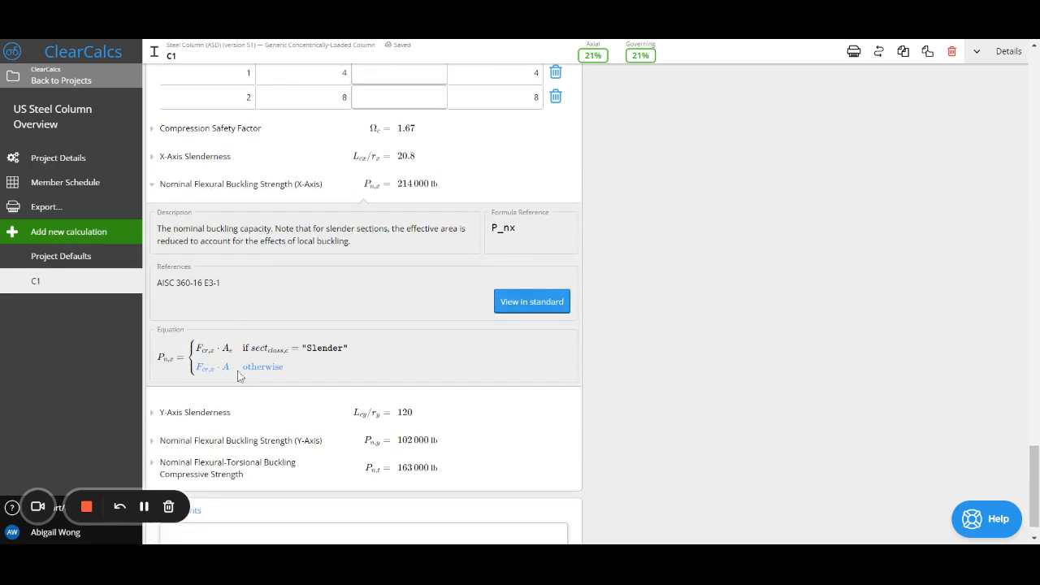
pyautogui.click(296, 195)
# Step: Add a 10 lb Y-direction lateral dead load to the weak axis lateral and moment loads about the Y-axis
pyautogui.scroll(5, 683, 202)
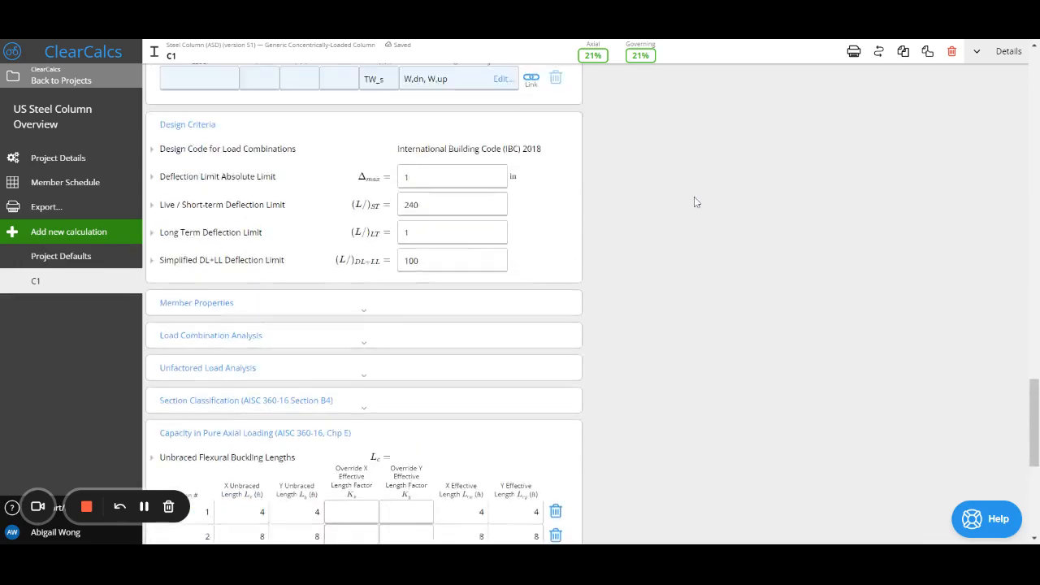
pyautogui.scroll(15, 695, 198)
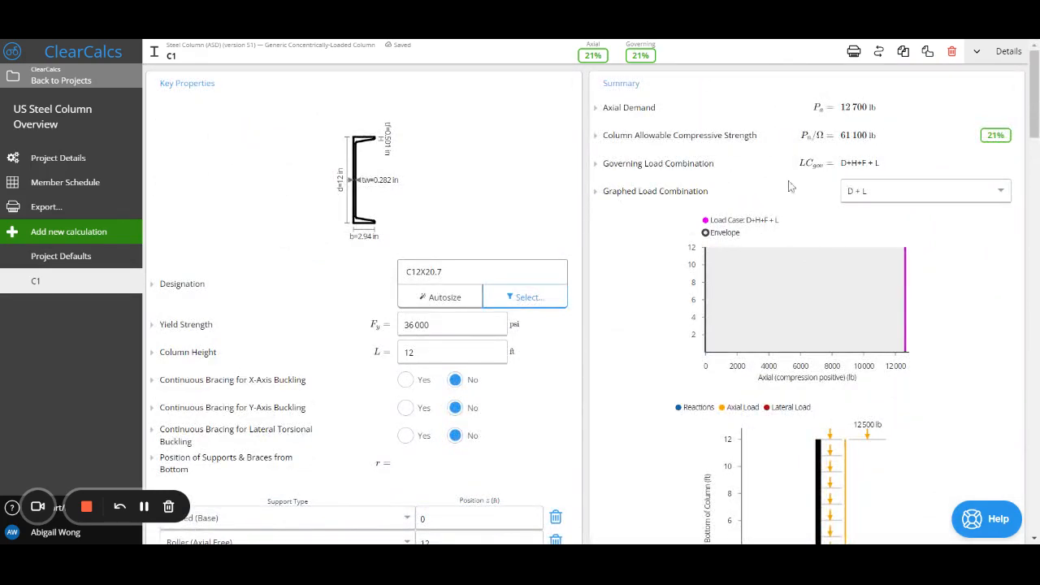
pyautogui.scroll(-2, 738, 174)
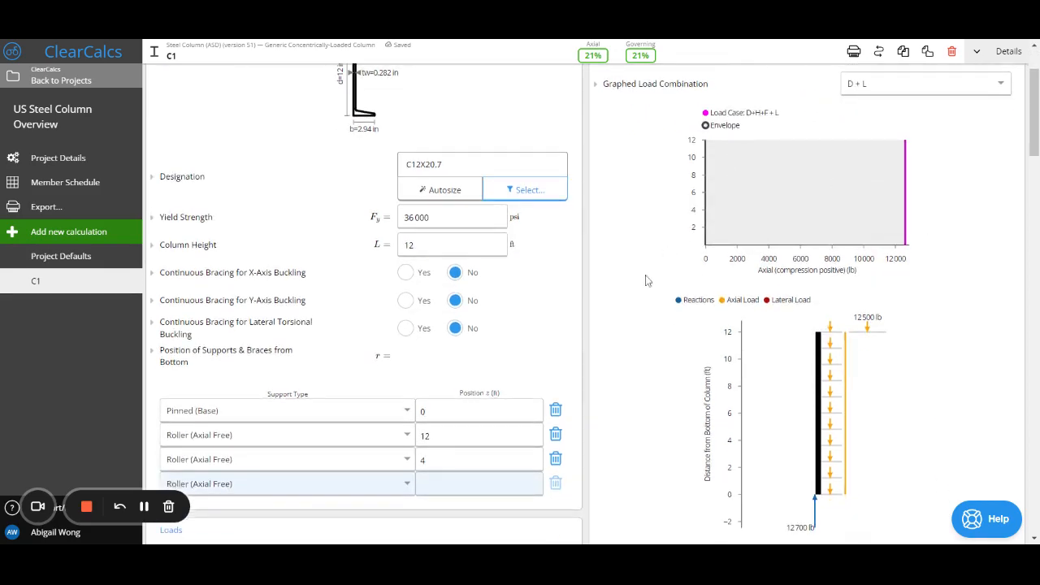
pyautogui.scroll(-5, 643, 273)
pyautogui.scroll(-10, 641, 269)
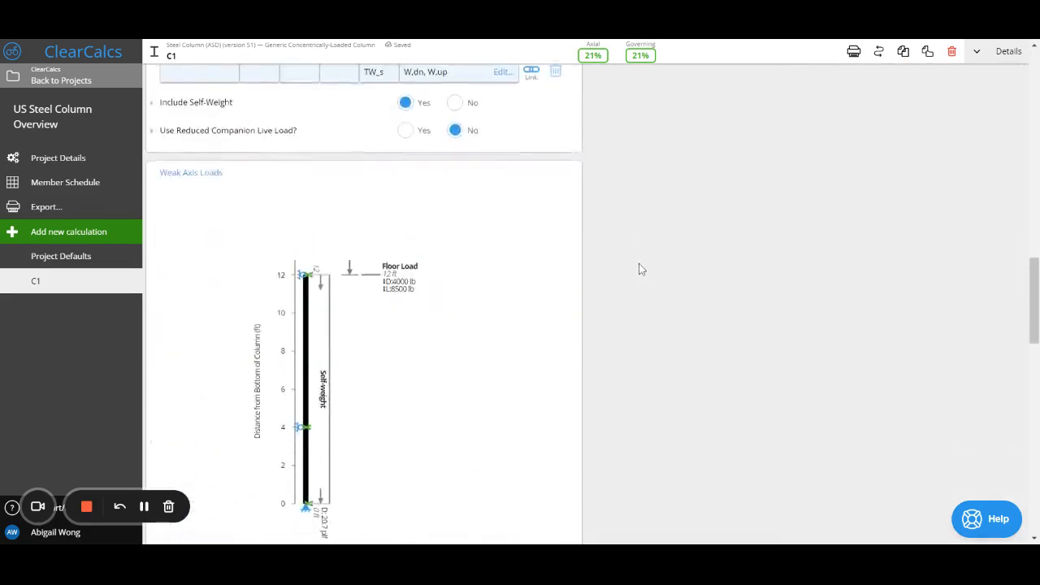
pyautogui.click(400, 374)
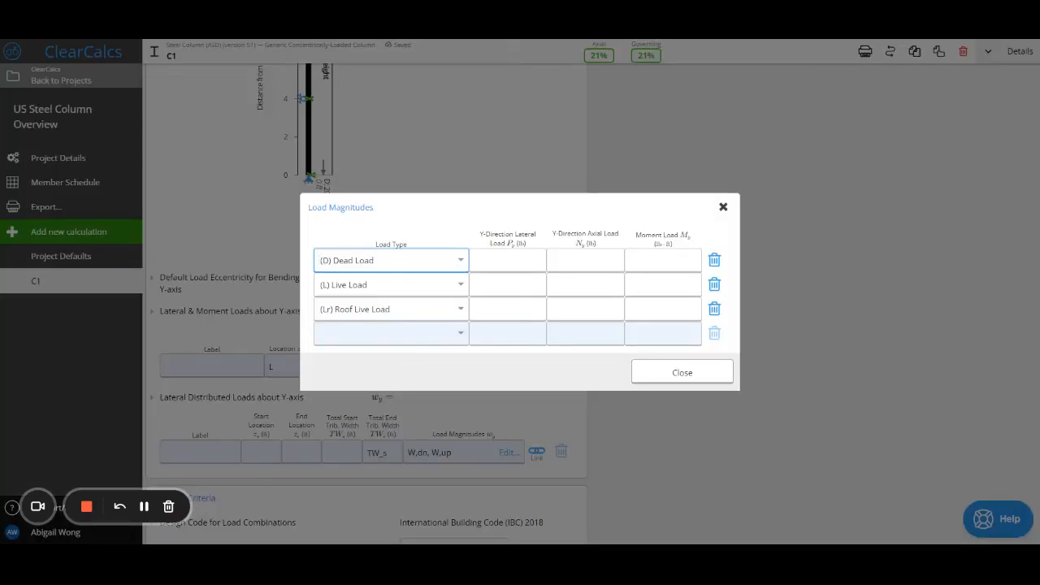
pyautogui.click(508, 260)
pyautogui.write('10')
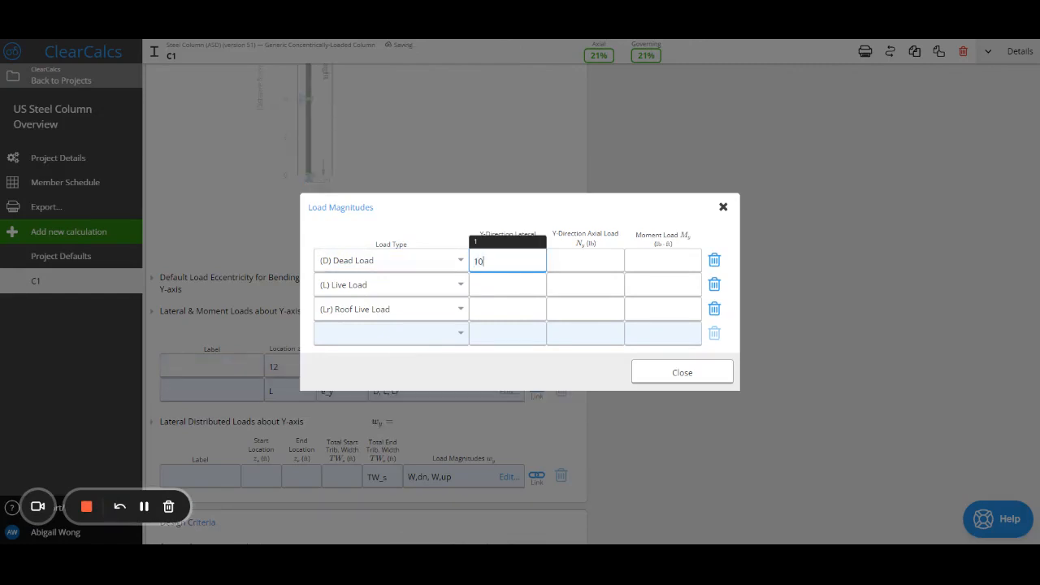
pyautogui.click(675, 382)
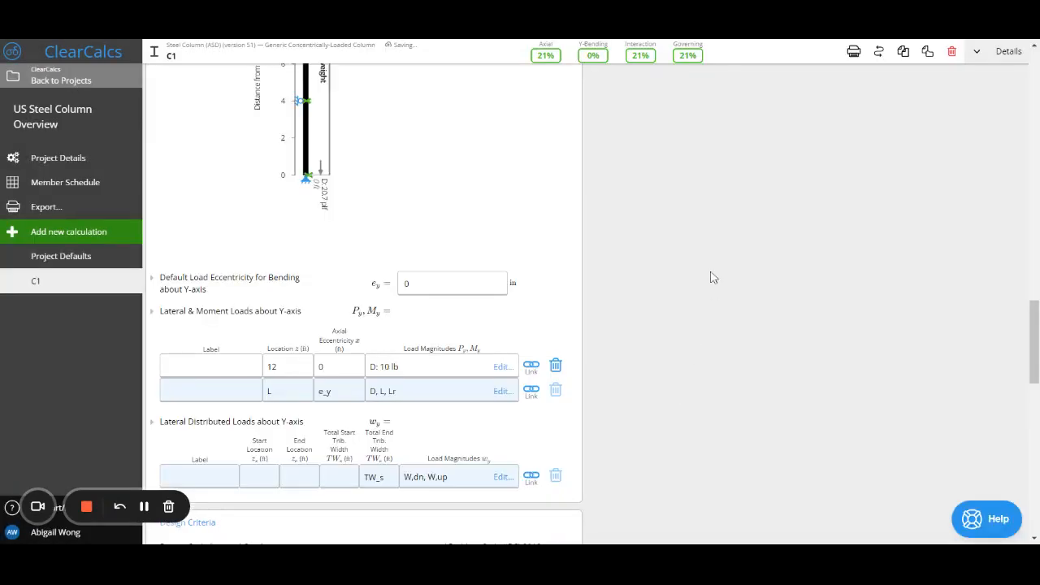
# Step: Review the column's Summary results for the weak axis load
pyautogui.scroll(12, 713, 278)
pyautogui.scroll(10, 713, 278)
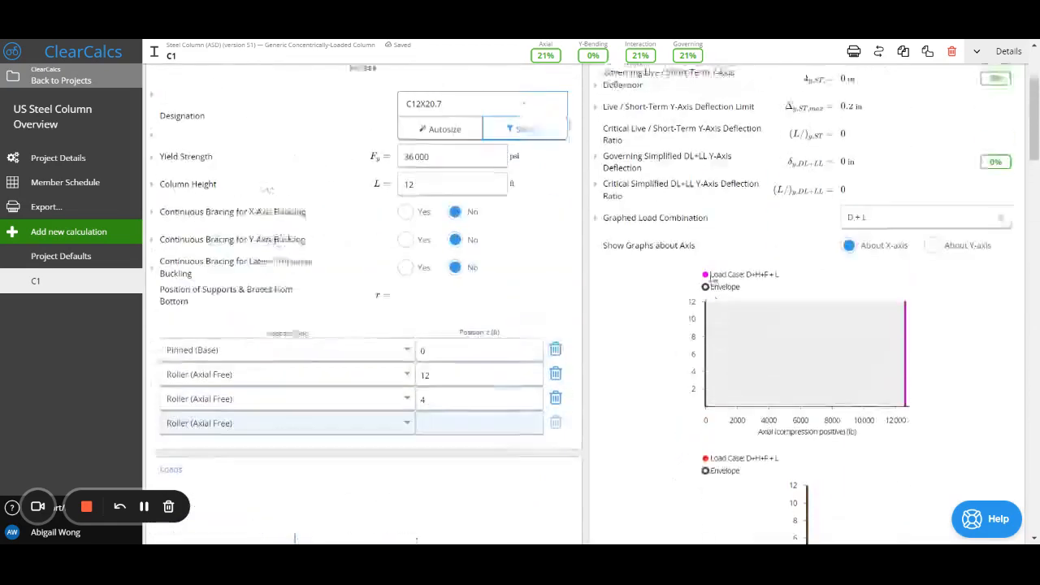